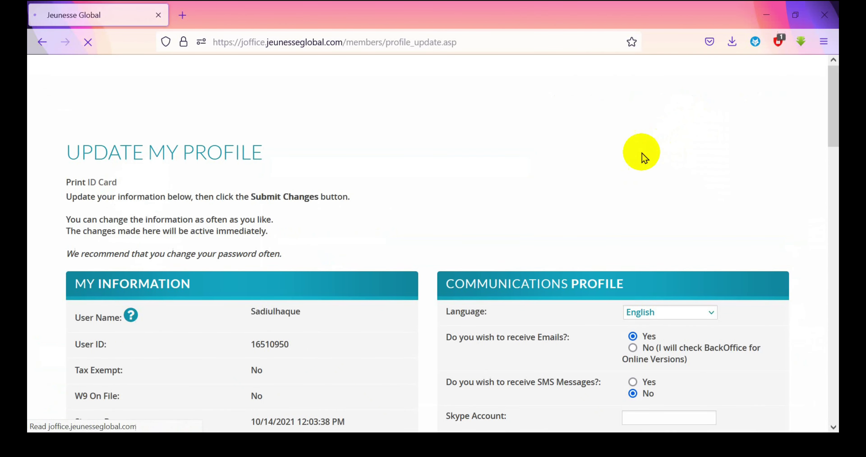
Review the lock placement options and keep the lock placement set to Right
scroll(350, 262, "down", 10)
scroll(350, 257, "down", 15)
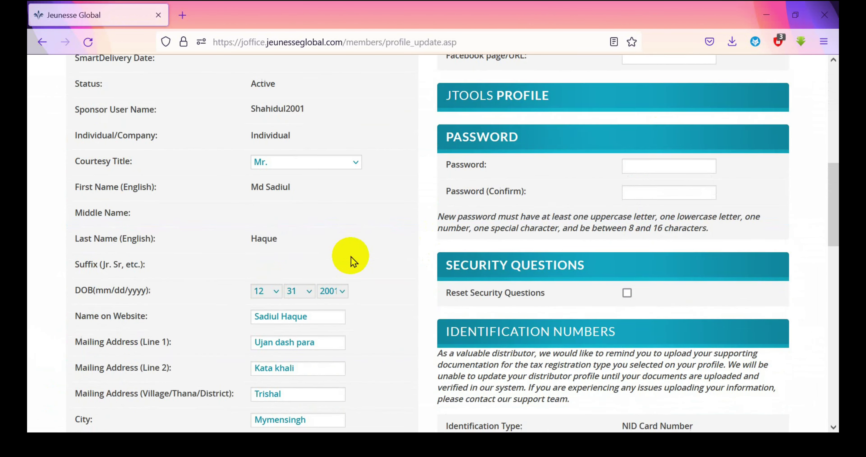
scroll(350, 256, "up", 12)
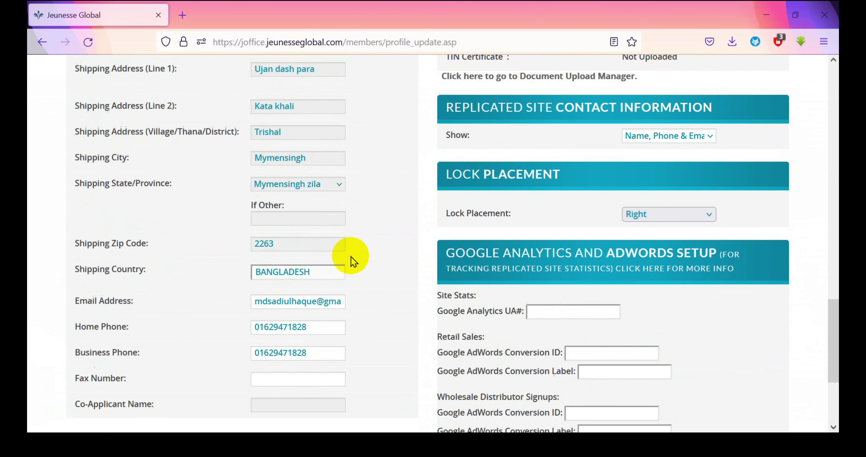
scroll(572, 275, "down", 4)
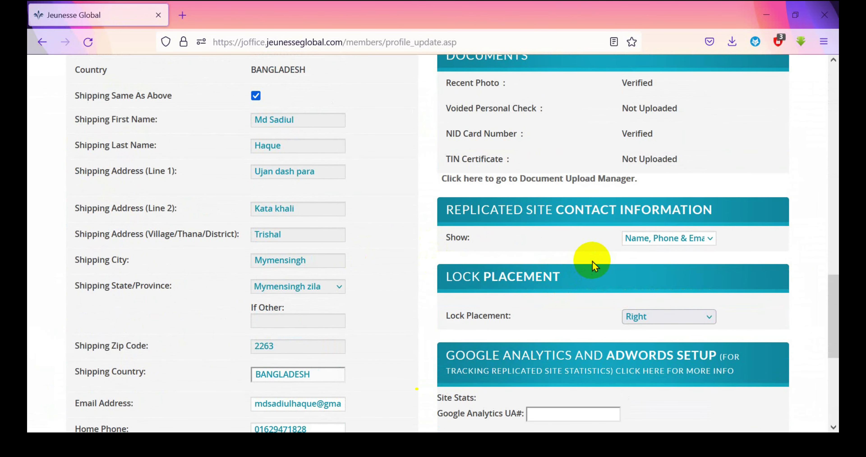
scroll(556, 269, "down", 2)
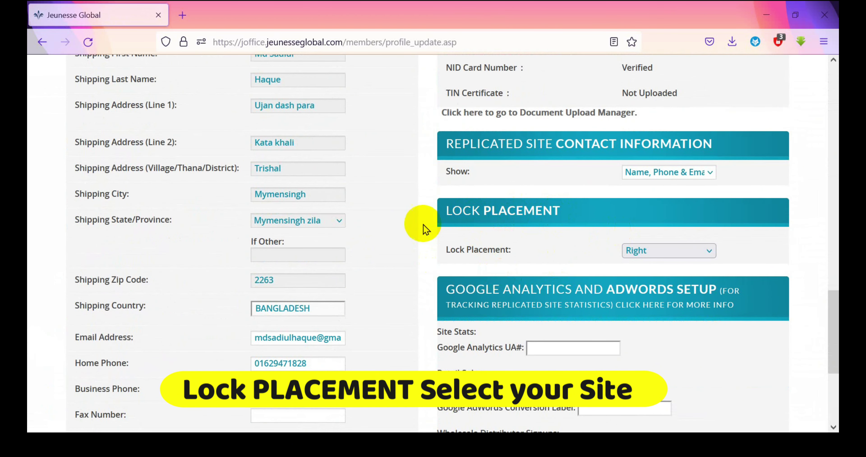
left_click(661, 251)
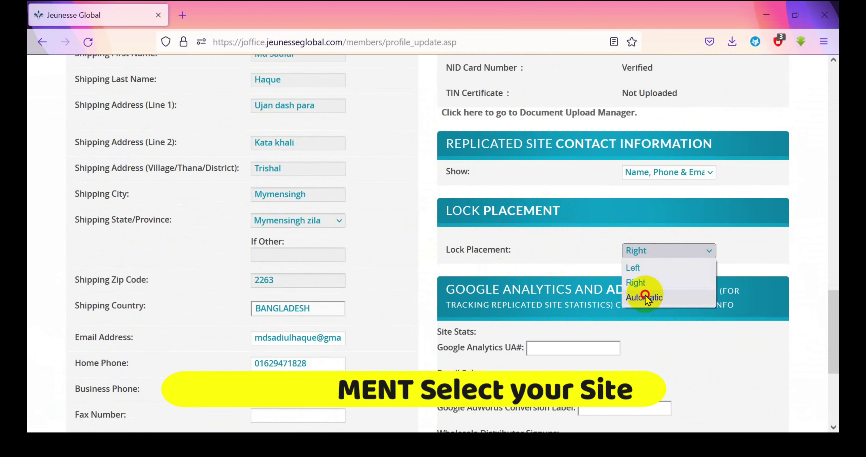
left_click(645, 296)
left_click(665, 256)
left_click(632, 282)
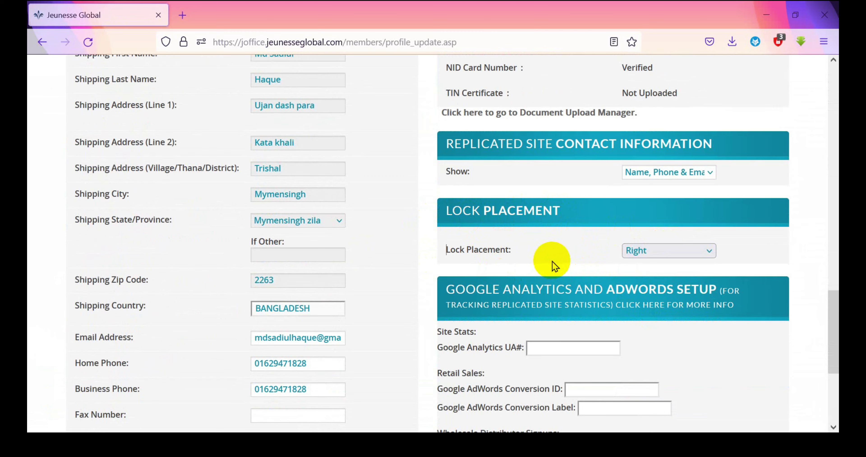
Choose Sign out from the 'Hi, <name>' account panel
scroll(554, 266, "up", 15)
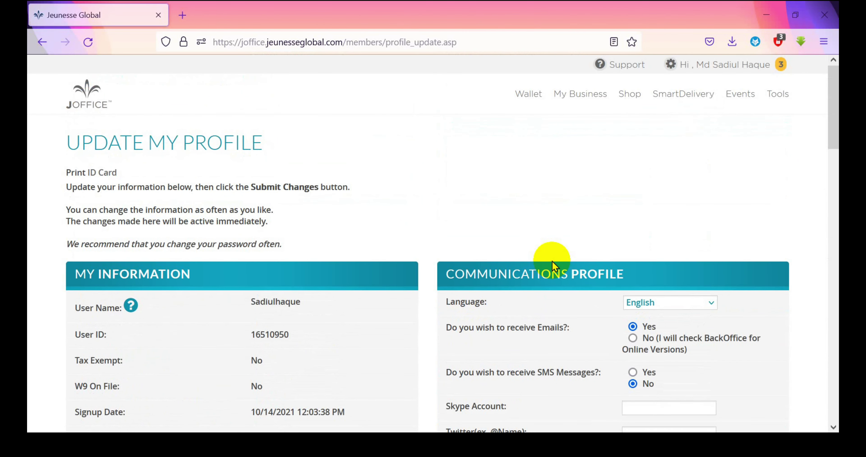
scroll(594, 231, "down", 5)
scroll(657, 179, "up", 5)
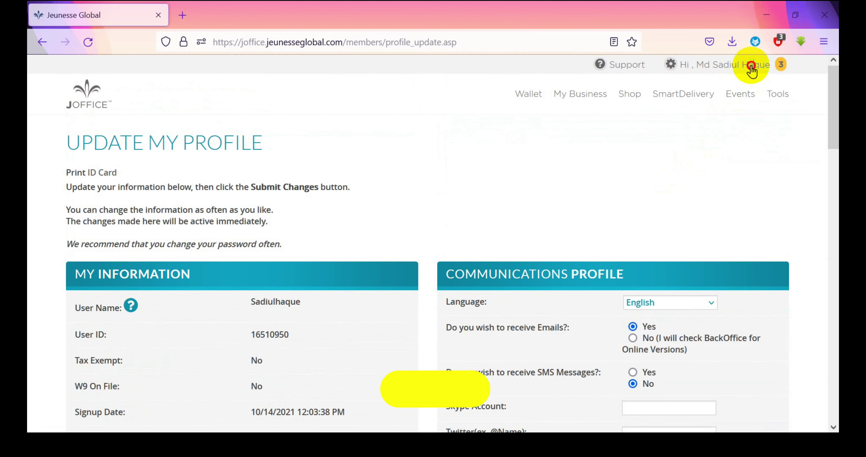
left_click(750, 65)
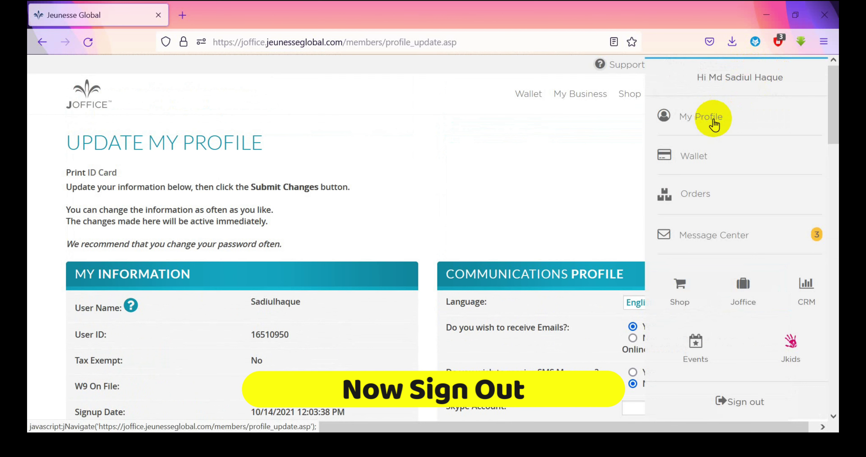
left_click(727, 401)
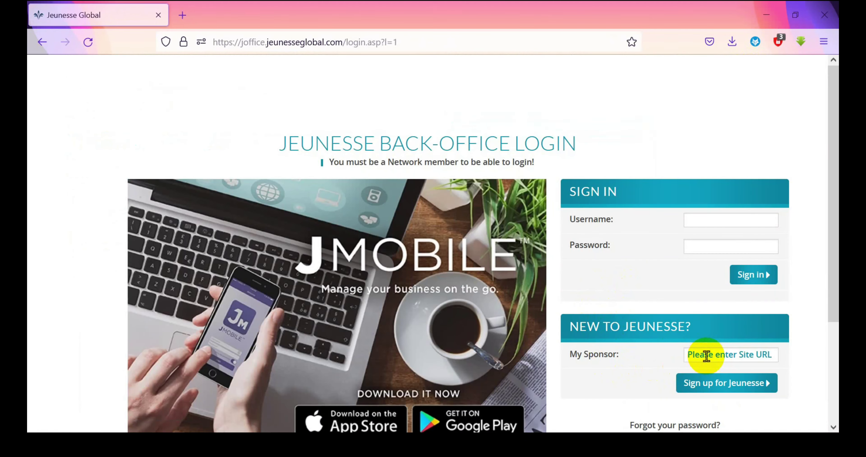
scroll(706, 353, "down", 4)
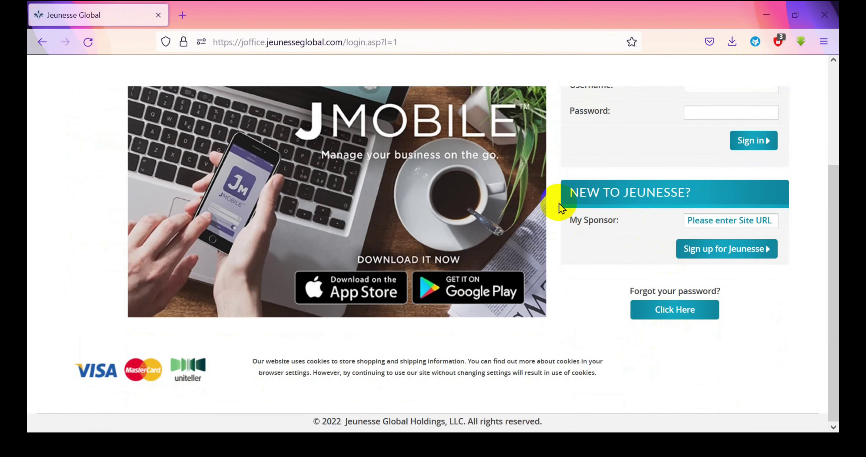
Enter the sponsor's username in My Sponsor, accept the suggestion, and start Sign up for Jeunesse
left_click_drag(563, 205, 790, 250)
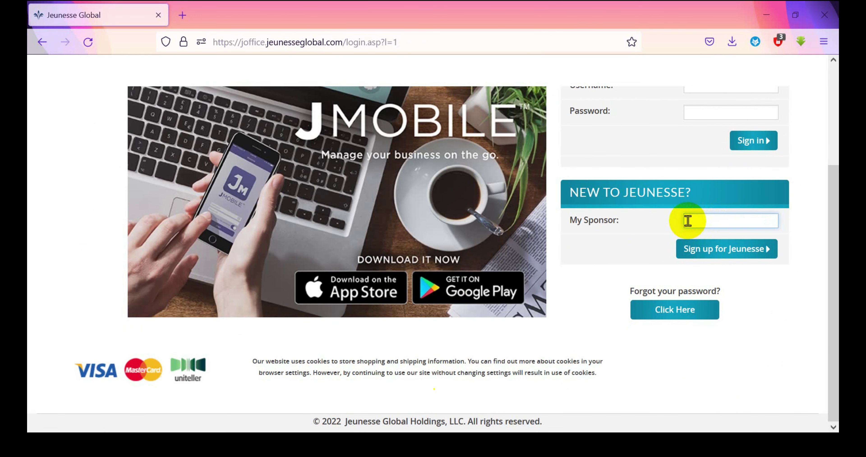
type("Sad")
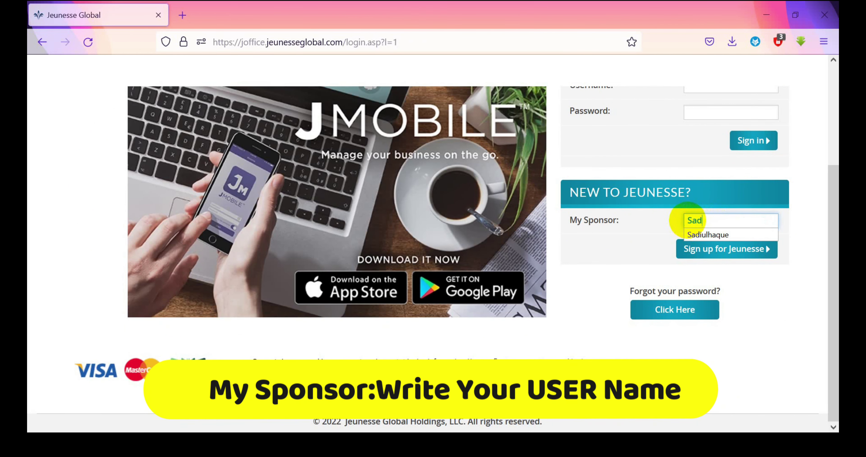
type("iu")
left_click(701, 234)
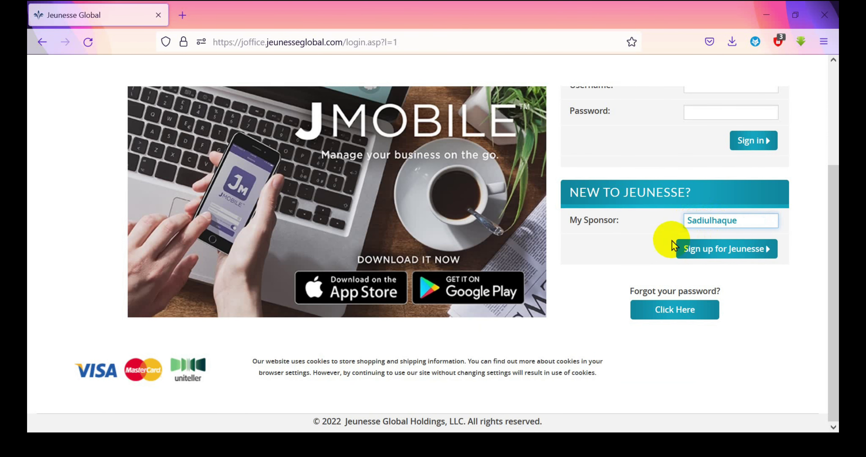
left_click(706, 249)
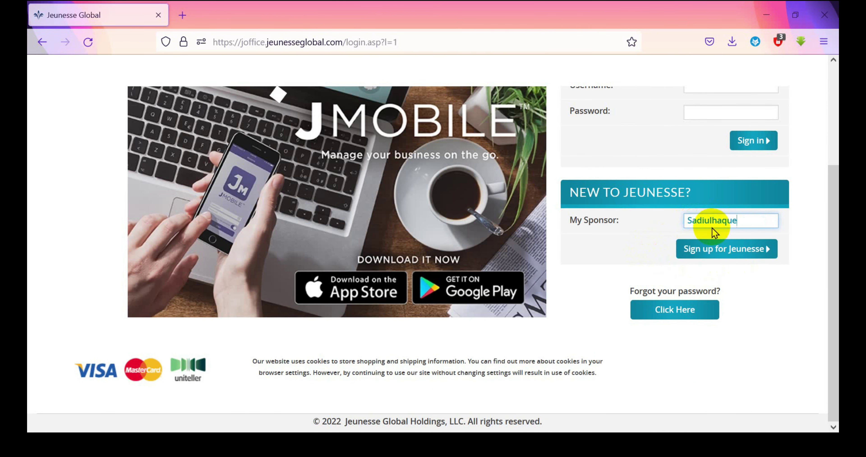
left_click(718, 247)
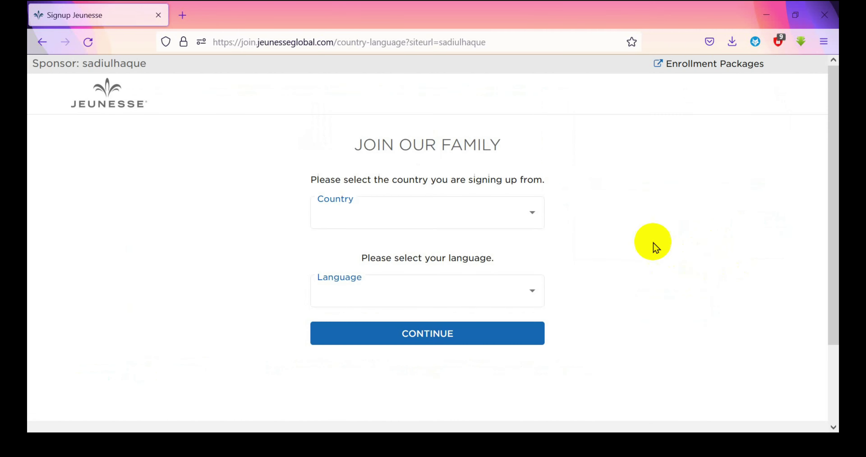
Continue with Bangladesh and English, tick 'I consent', and proceed to the registration form
left_click(431, 328)
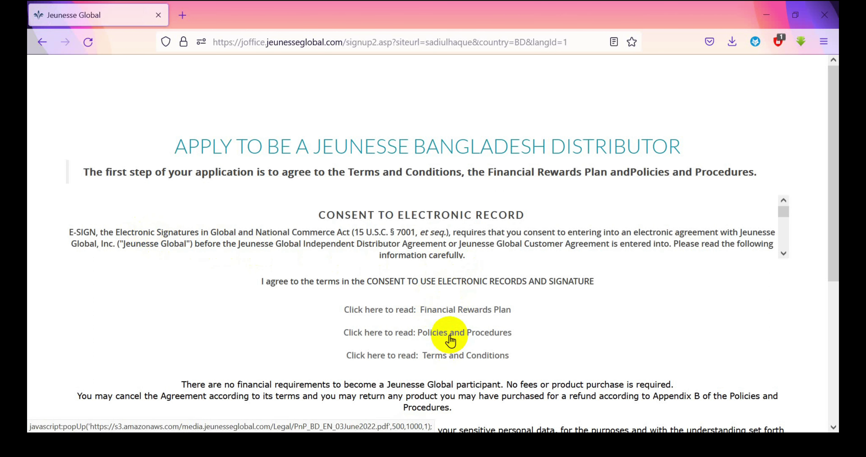
scroll(451, 337, "down", 6)
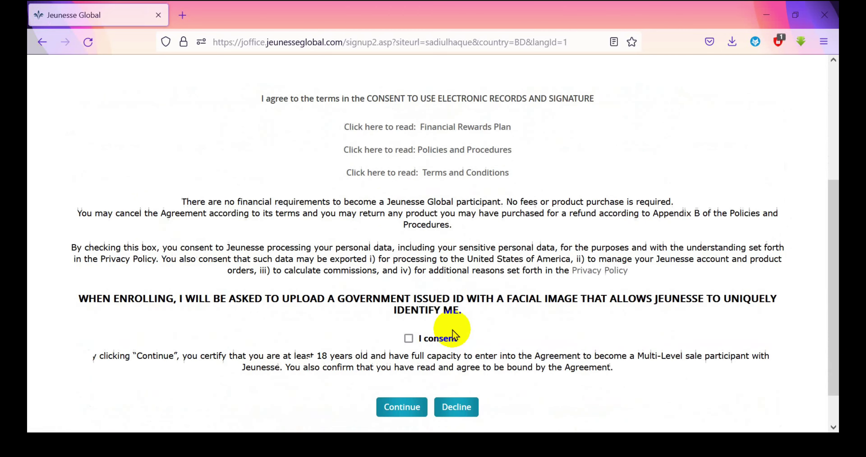
left_click(409, 298)
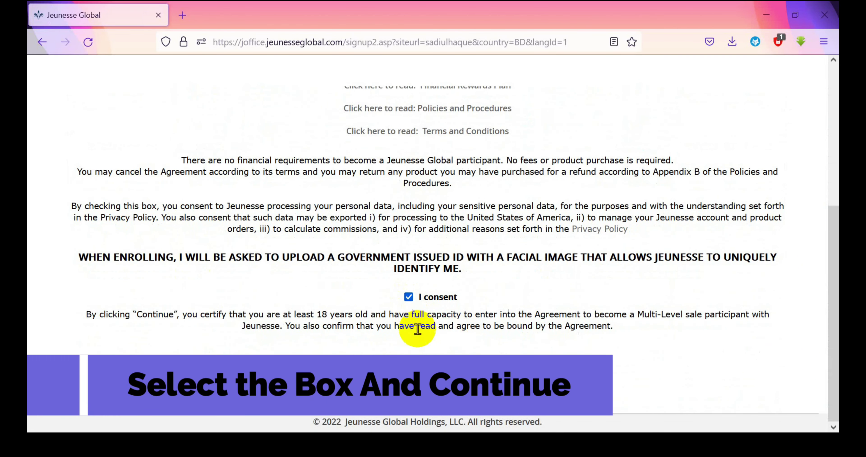
triple_click(437, 325)
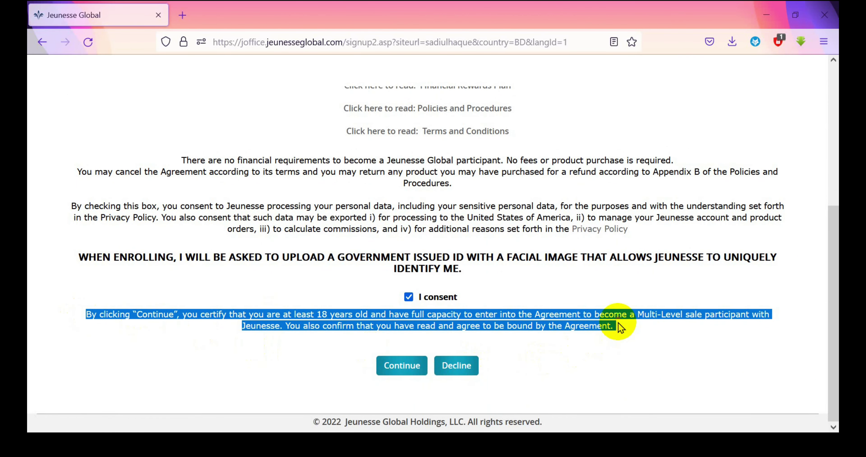
left_click(400, 365)
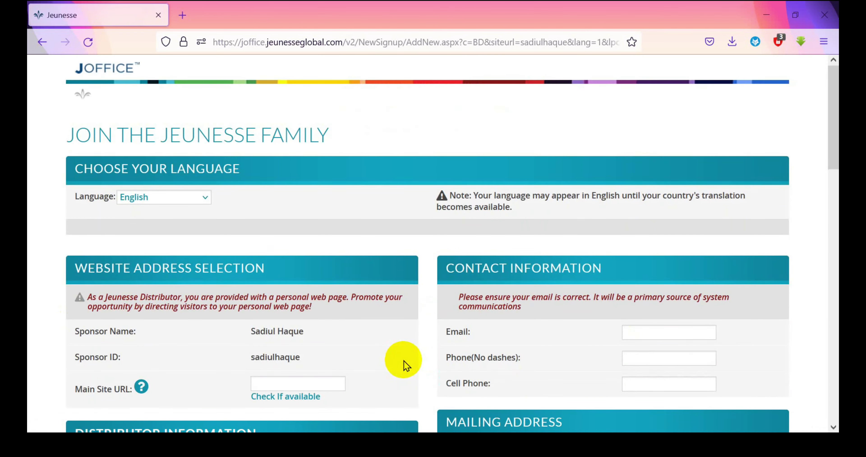
Enter the chosen site name in Main Site URL and check that it is available
scroll(407, 357, "down", 2)
left_click(278, 252)
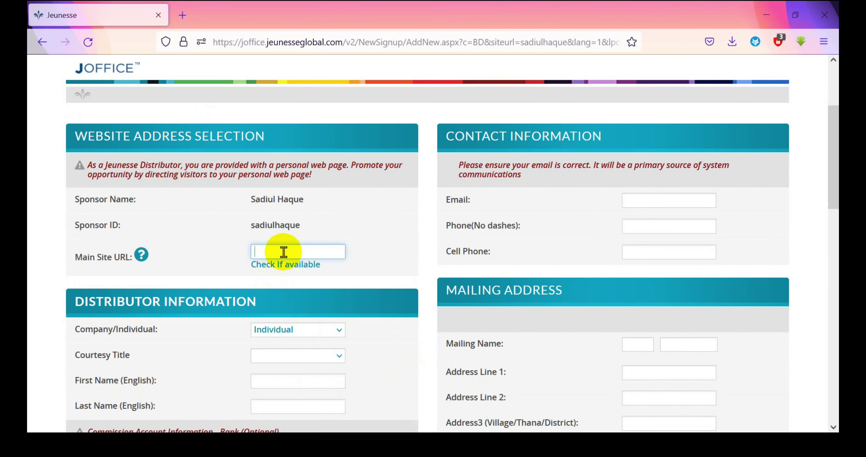
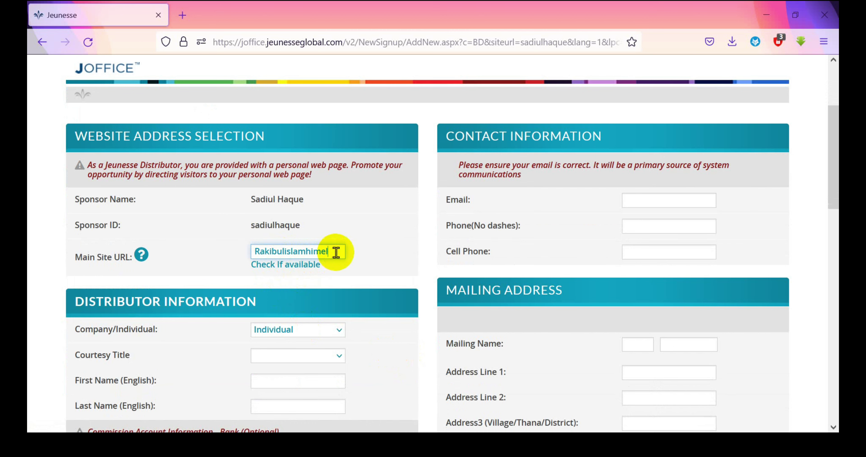
left_click_drag(332, 251, 249, 250)
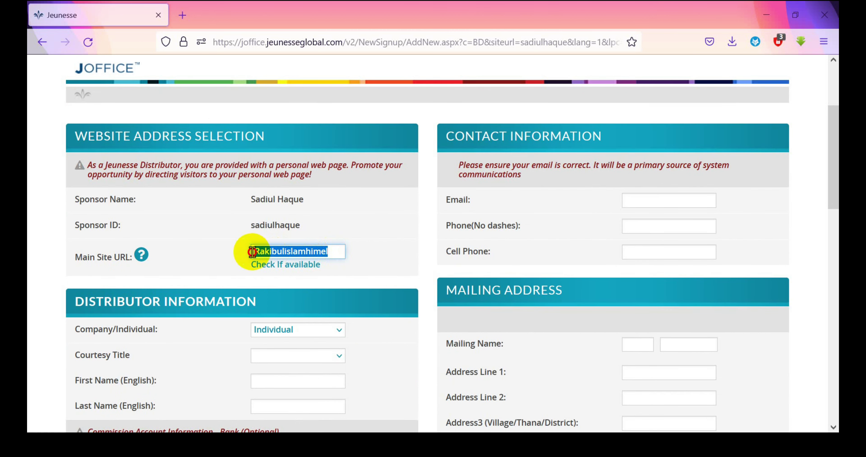
scroll(319, 285, "down", 4)
left_click(307, 132)
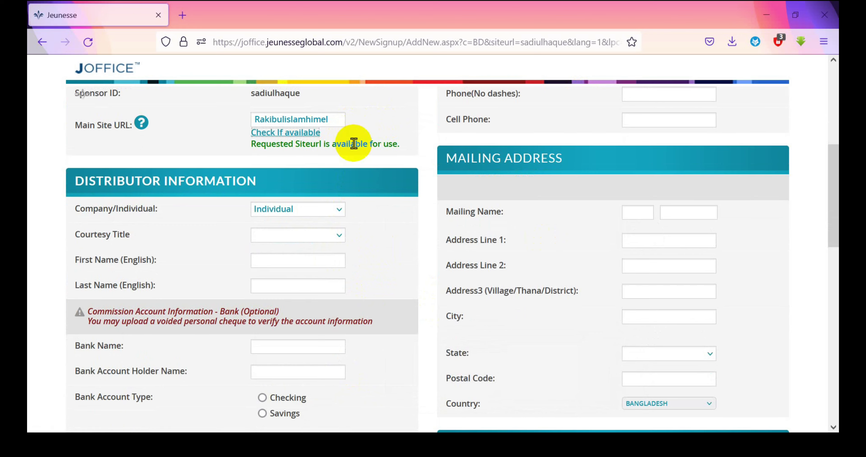
Set the courtesy title to Mr. and enter the distributor's first and last name
scroll(360, 157, "down", 2)
scroll(363, 170, "down", 2)
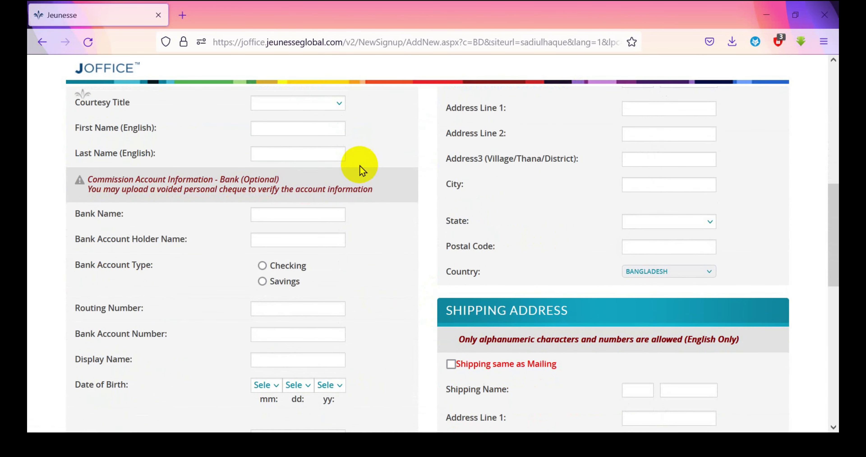
scroll(359, 170, "up", 2)
left_click(339, 170)
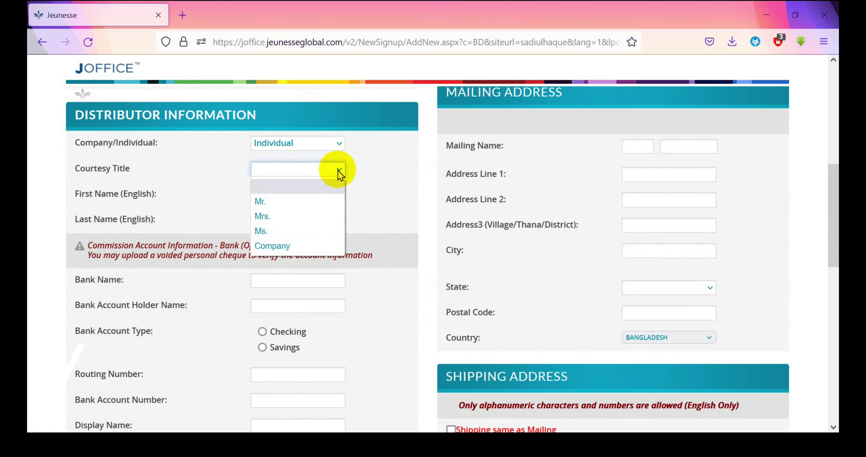
left_click(276, 201)
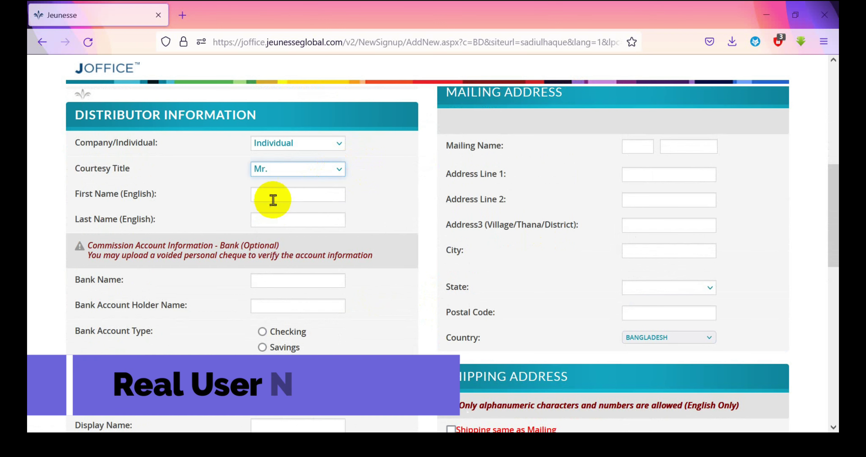
left_click(274, 195)
left_click(340, 283)
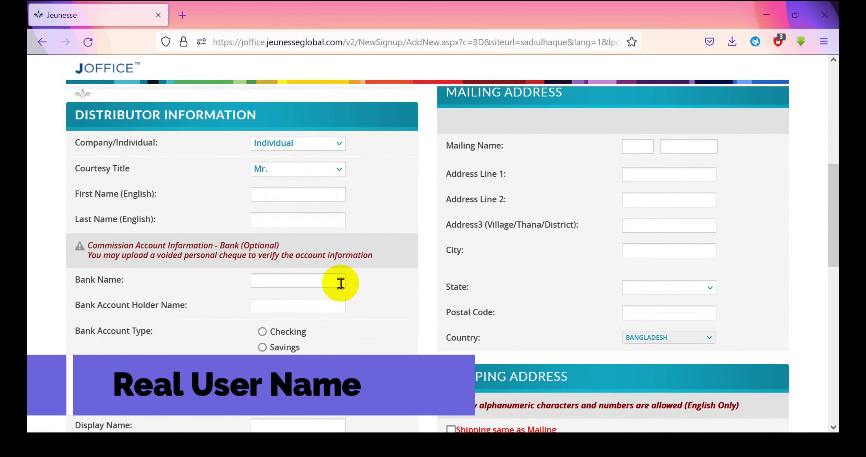
left_click(287, 198)
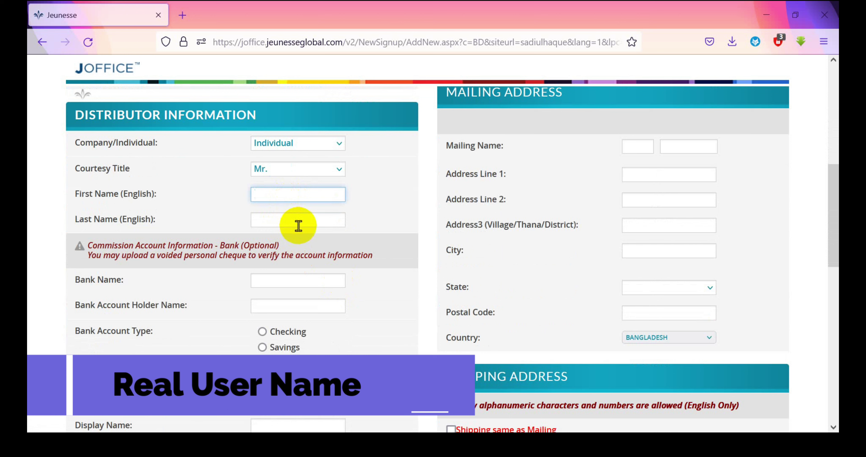
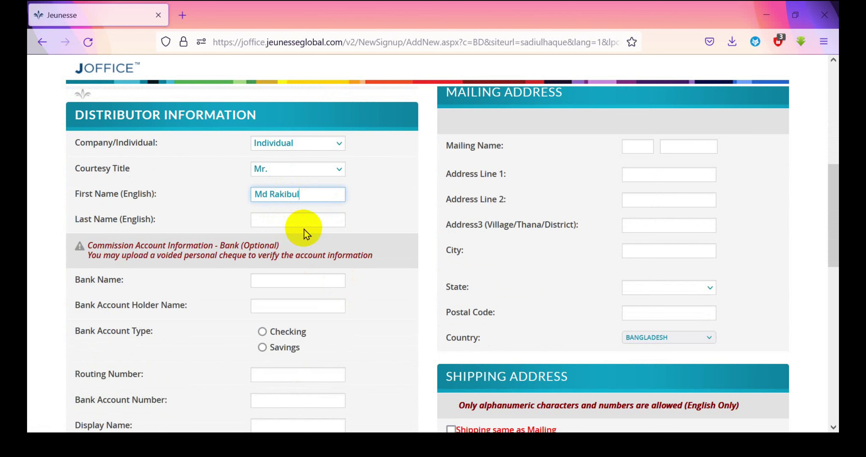
left_click(293, 219)
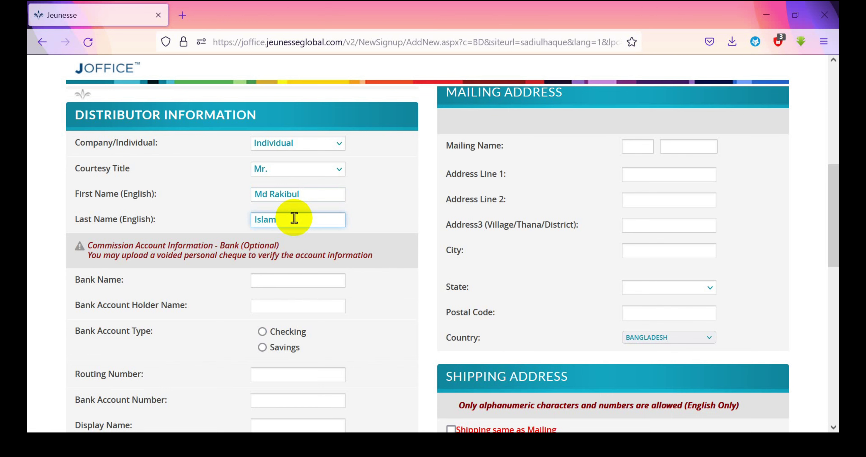
scroll(297, 286, "down", 8)
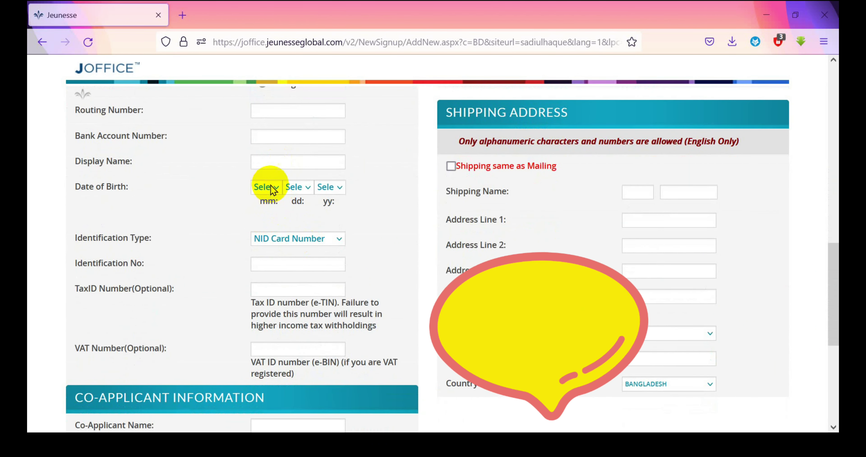
left_click(266, 188)
left_click(269, 382)
left_click(307, 188)
scroll(299, 416, "down", 5)
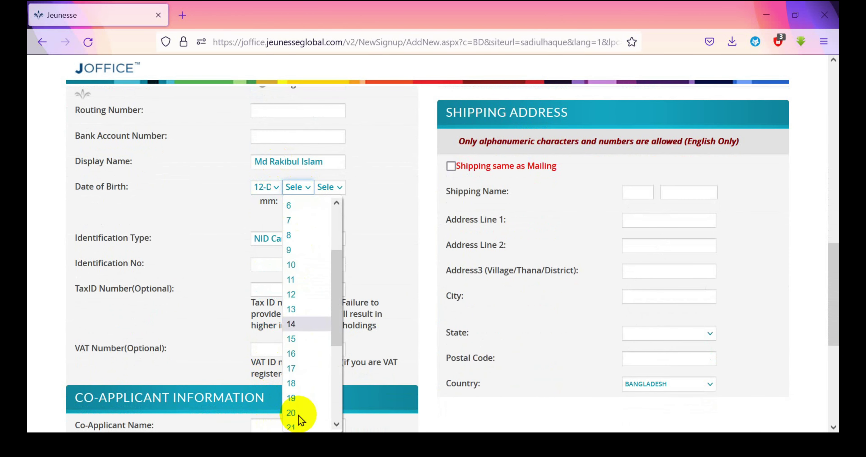
left_click(292, 318)
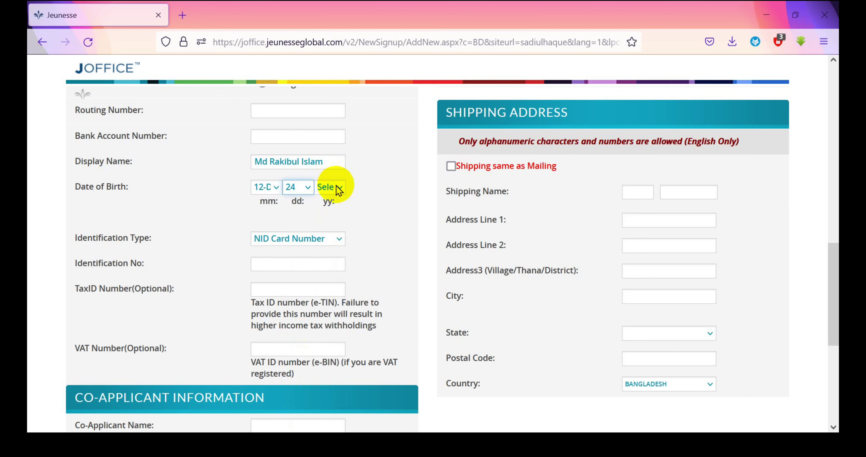
left_click(329, 188)
scroll(346, 302, "down", 2)
scroll(348, 283, "down", 10)
scroll(365, 298, "up", 10)
left_click(329, 256)
scroll(335, 212, "down", 8)
scroll(336, 212, "down", 15)
scroll(338, 220, "up", 4)
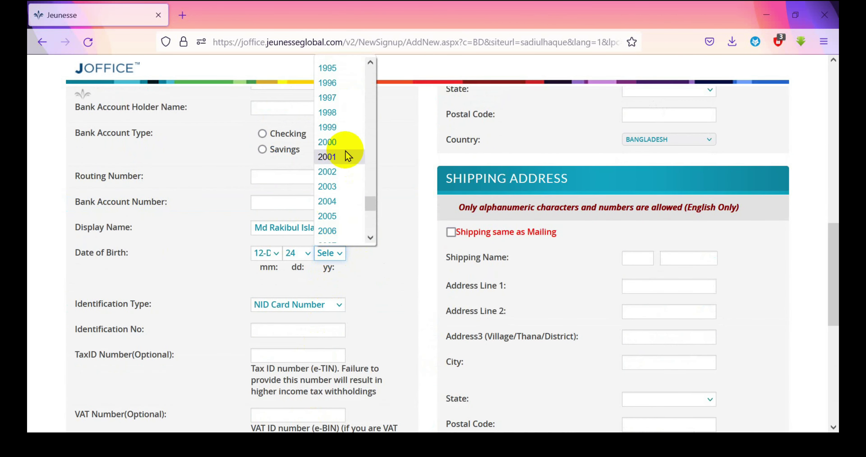
left_click(336, 154)
Paste the NID number from clipboard history into Identification No
left_click(332, 331)
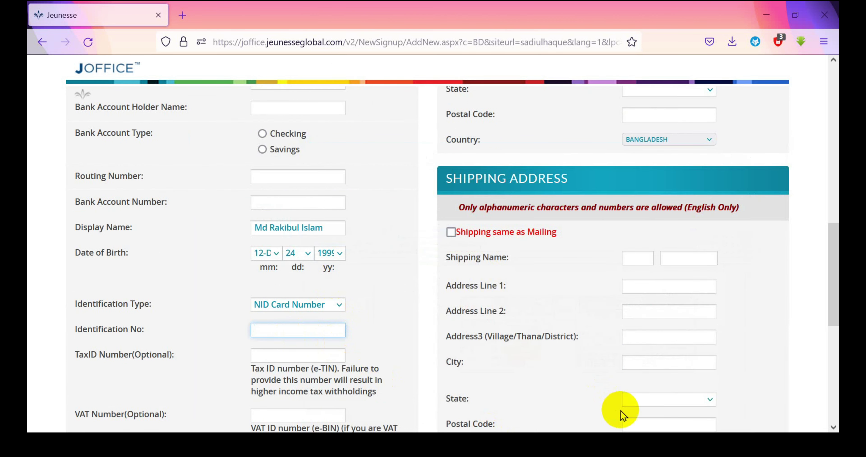
left_click(669, 445)
left_click(705, 367)
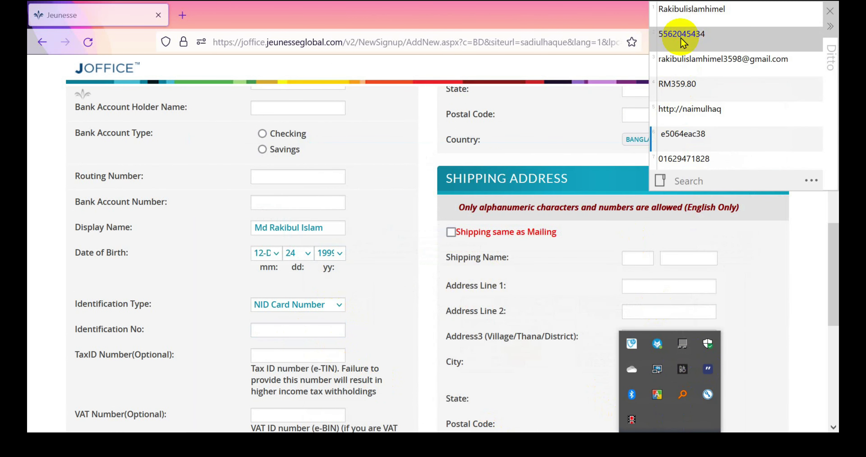
left_click(680, 52)
left_click(267, 331)
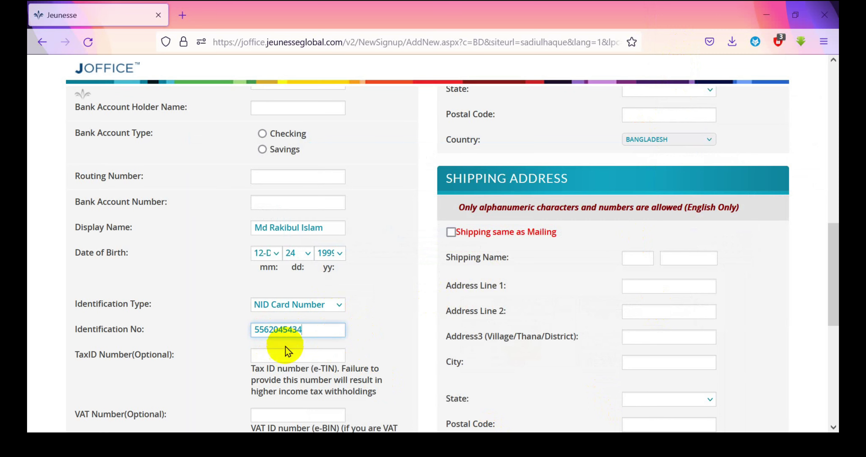
scroll(282, 336, "down", 5)
scroll(281, 290, "down", 2)
scroll(309, 285, "up", 15)
scroll(504, 276, "up", 6)
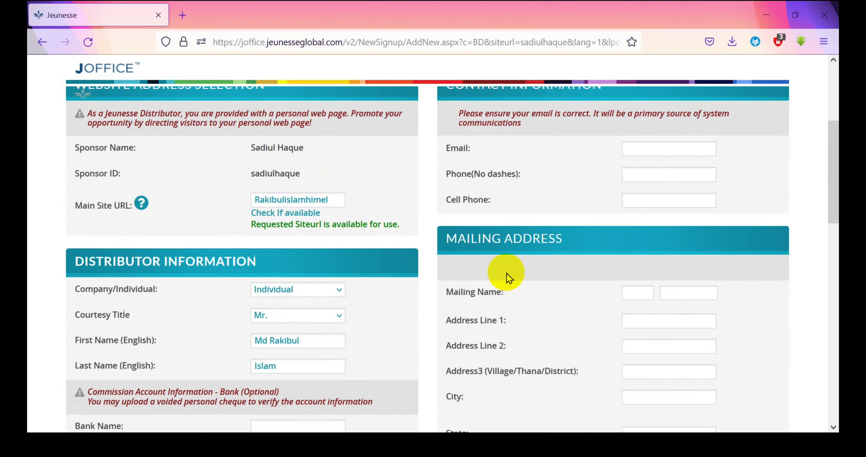
Paste the e-mail address into Email and enter the phone and cell phone numbers
left_click(649, 201)
left_click(707, 369)
double_click(700, 65)
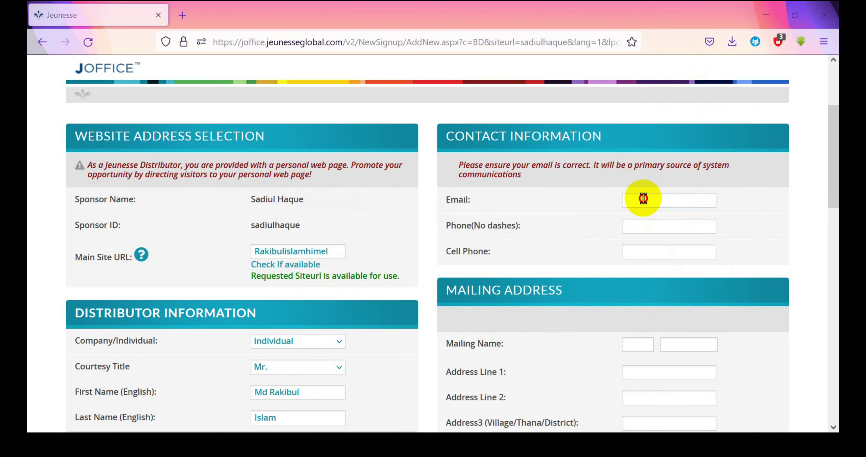
left_click(649, 221)
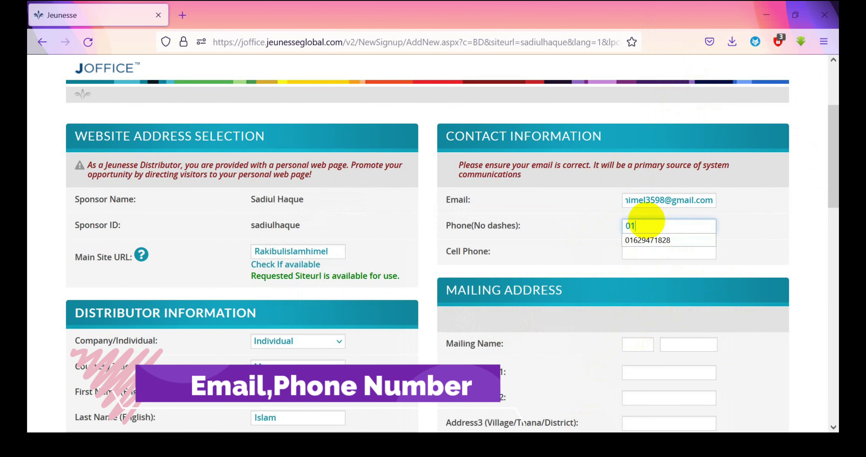
double_click(624, 224)
left_click(648, 247)
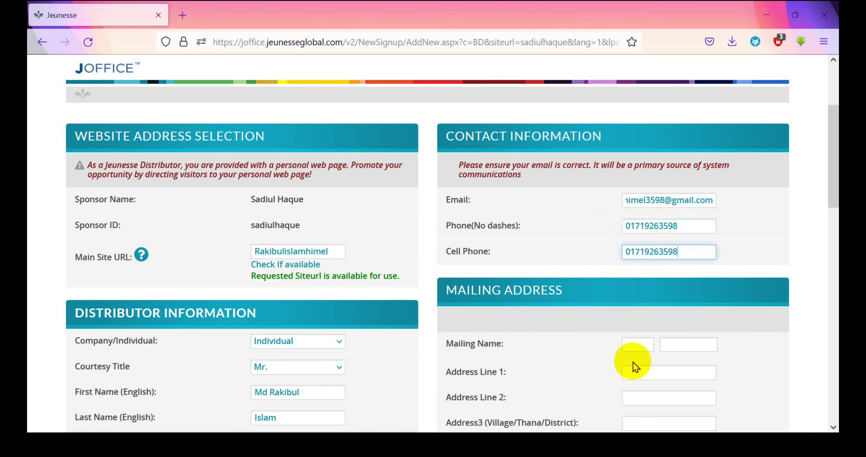
Enter the mailing name in both name boxes and fill in the first address line
left_click(634, 344)
scroll(629, 336, "down", 2)
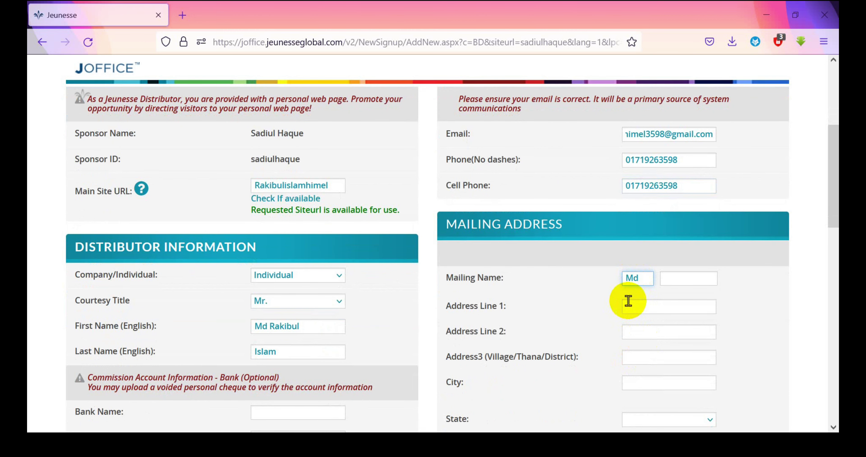
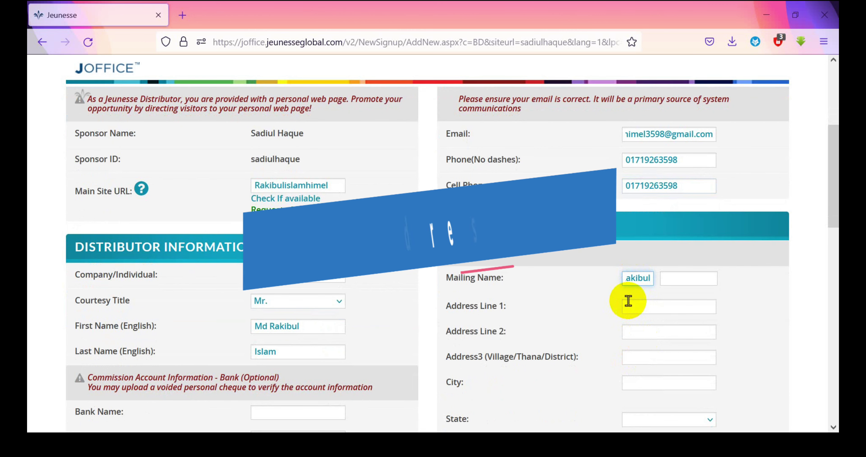
key("Tab")
left_click(655, 302)
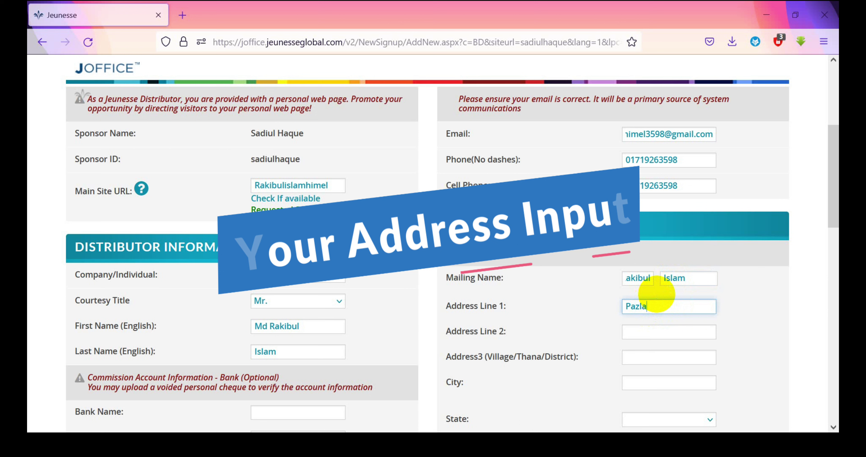
Copy Mymensingh from the second address line into Address3 and City
left_click(655, 333)
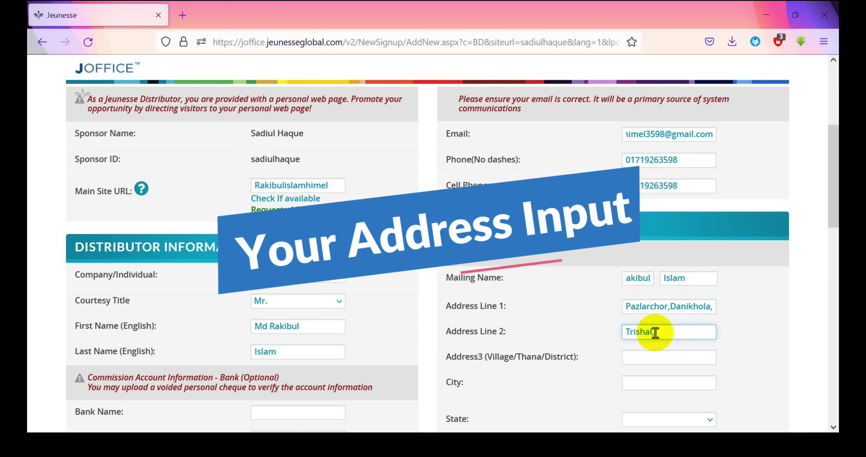
double_click(697, 331)
key("ctrl+c")
left_click(655, 356)
key("ctrl+v")
scroll(649, 336, "down", 2)
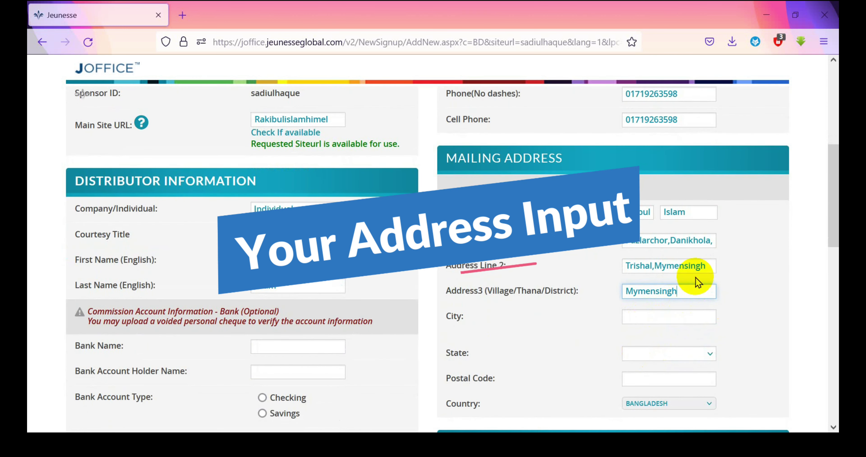
double_click(699, 266)
key("ctrl+c")
left_click(650, 316)
key("ctrl+v")
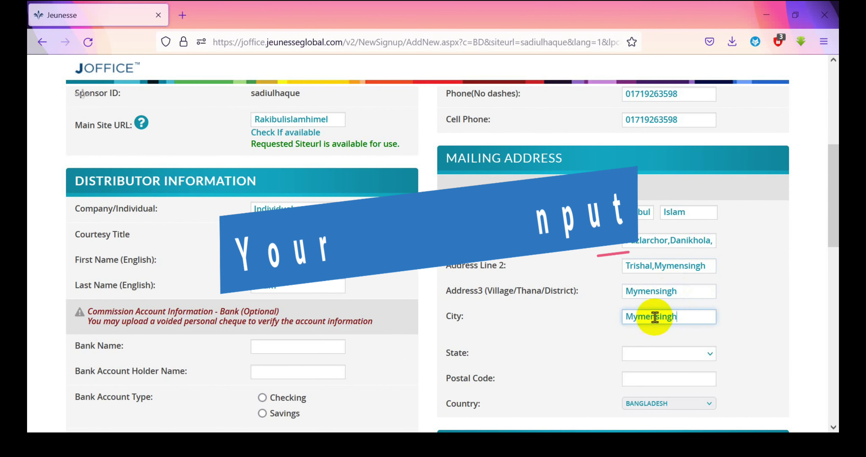
scroll(672, 303, "down", 3)
Set the mailing state to Mymensingh zila and the postal code to 2200
left_click(710, 222)
scroll(669, 281, "down", 10)
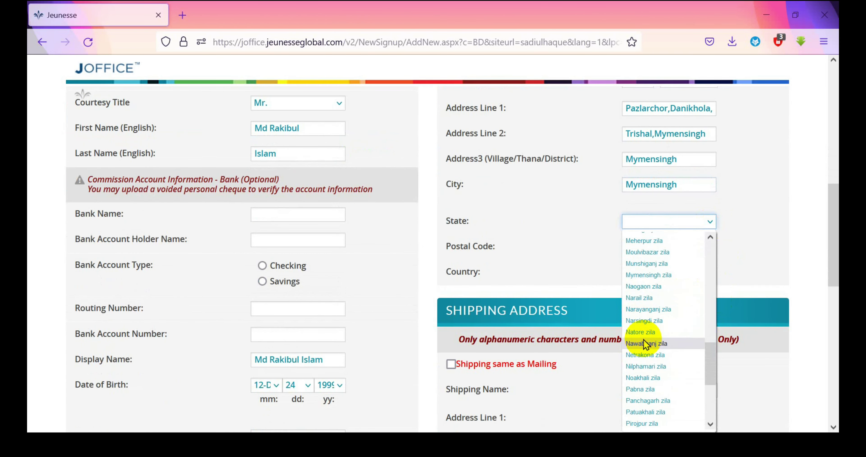
left_click(668, 276)
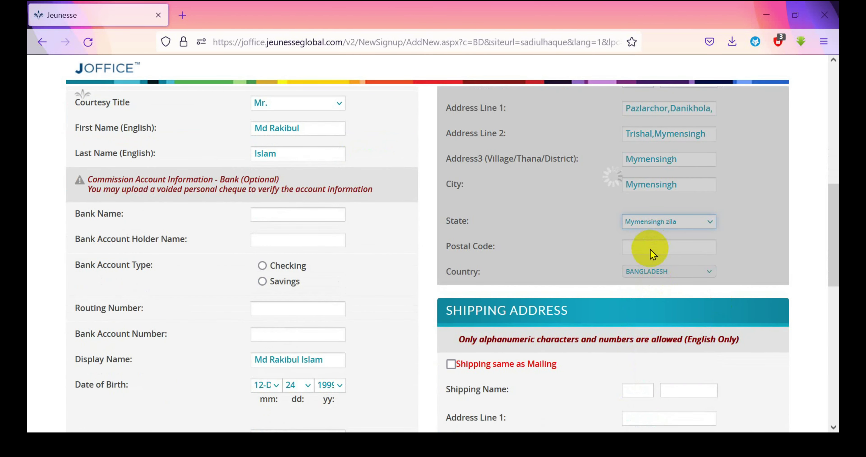
left_click(651, 247)
left_click(650, 260)
scroll(653, 272, "down", 6)
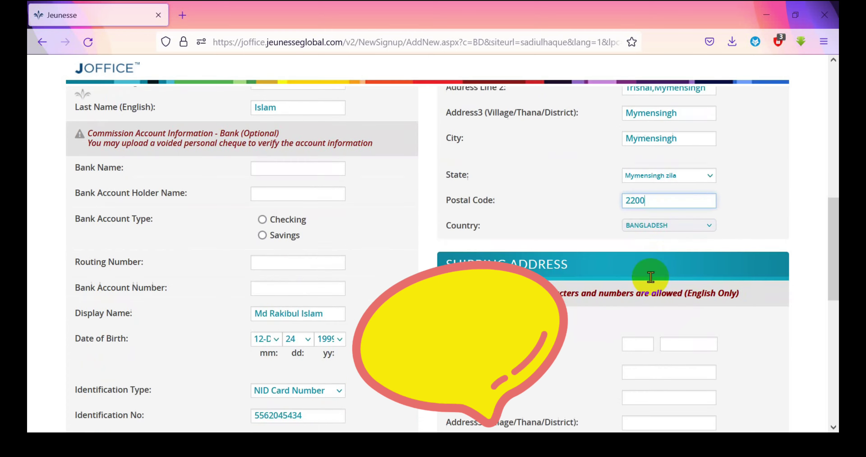
scroll(546, 251, "up", 12)
scroll(474, 230, "down", 8)
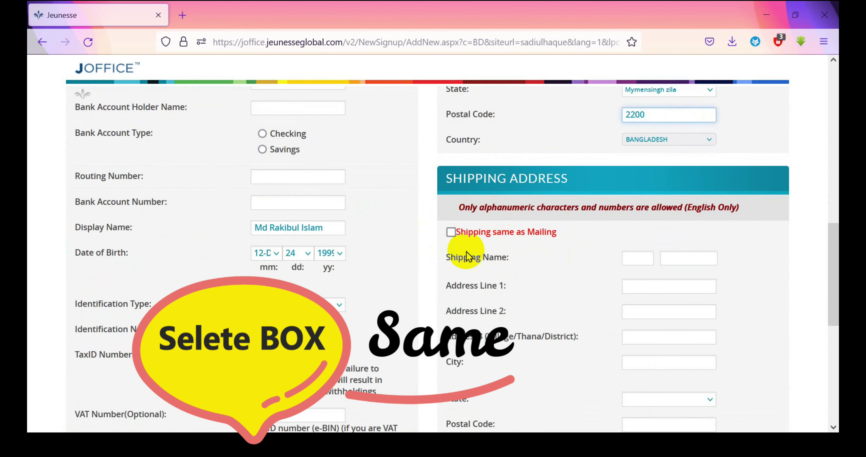
Tick 'Shipping same as Mailing' and click Complete Signup
left_click(451, 232)
scroll(634, 264, "down", 3)
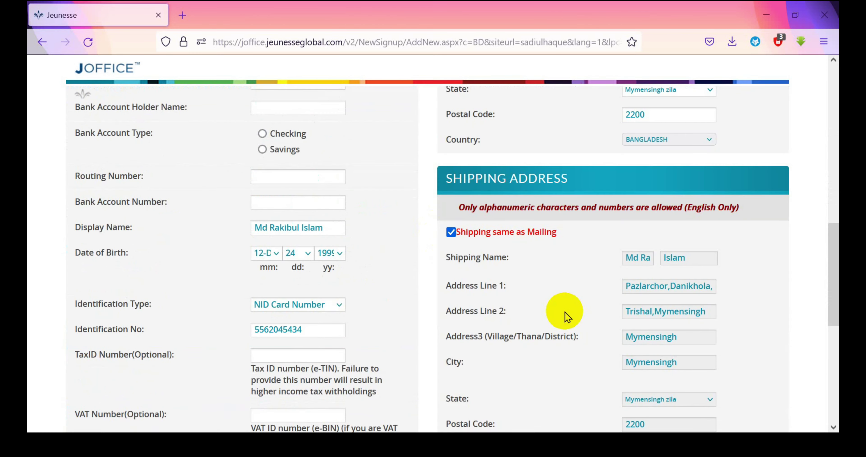
scroll(562, 311, "down", 4)
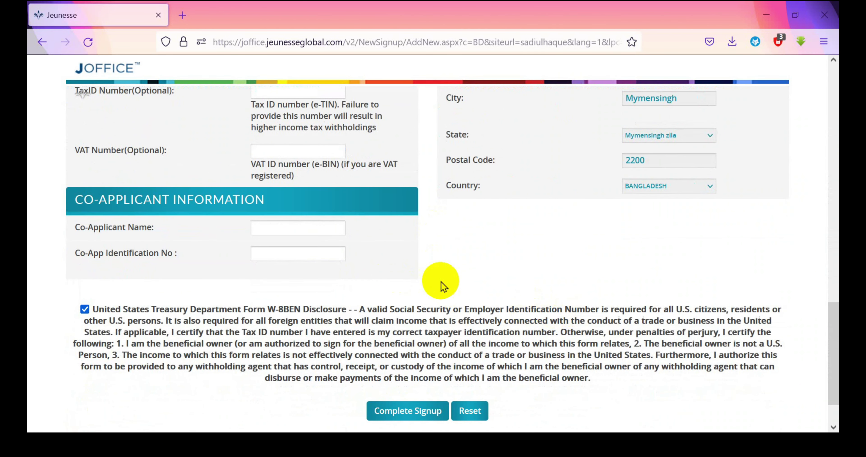
scroll(487, 282, "down", 2)
left_click(414, 355)
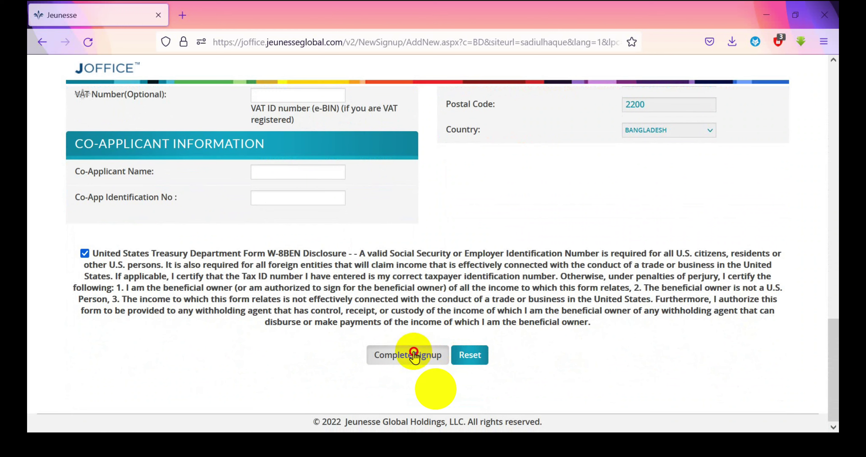
Scroll back through the signup form to review the entries
scroll(549, 252, "up", 10)
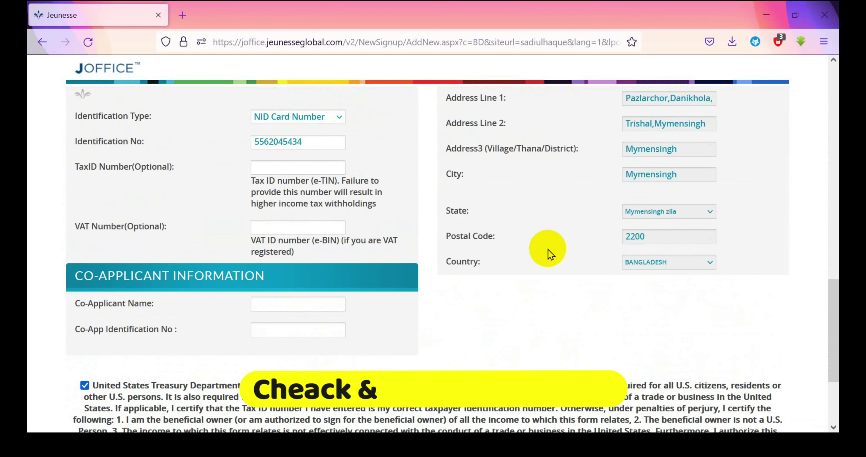
scroll(548, 251, "up", 1)
scroll(582, 235, "up", 4)
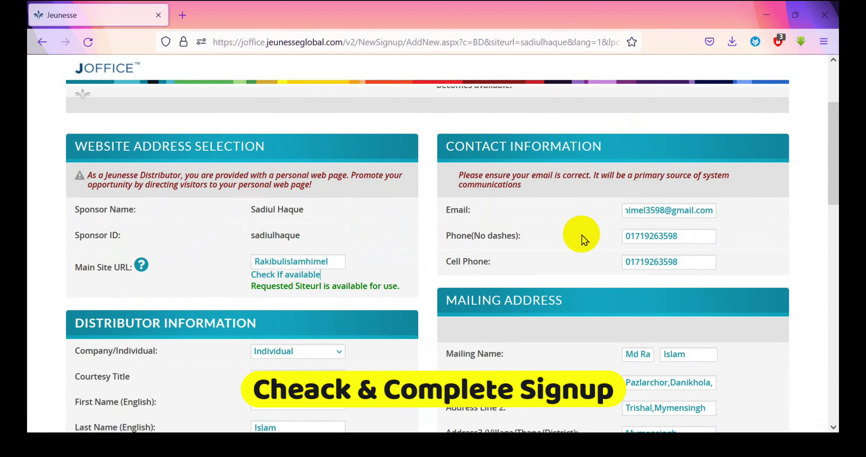
scroll(518, 267, "down", 11)
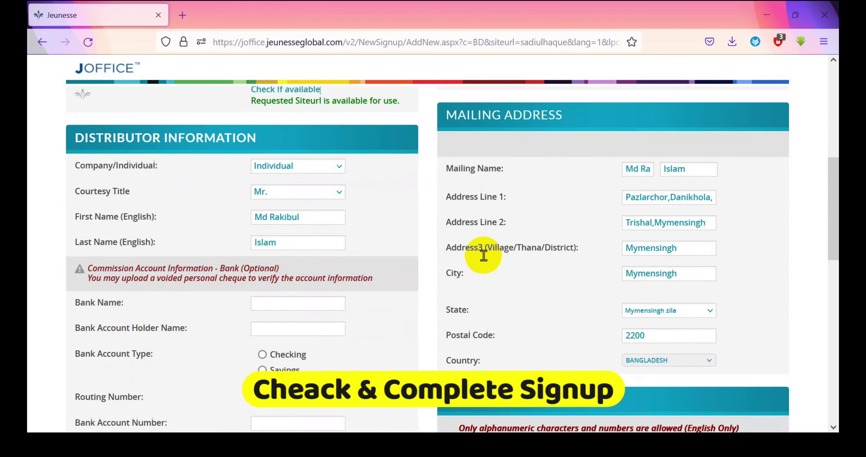
scroll(516, 267, "down", 5)
scroll(514, 267, "up", 20)
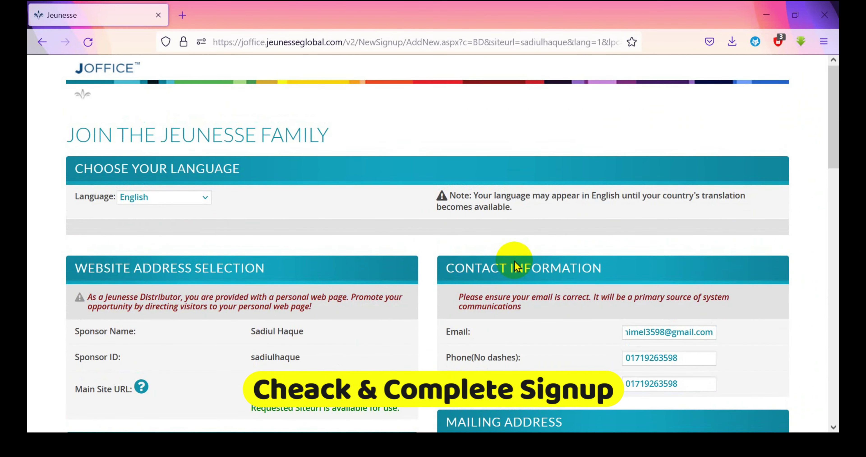
scroll(515, 293, "down", 20)
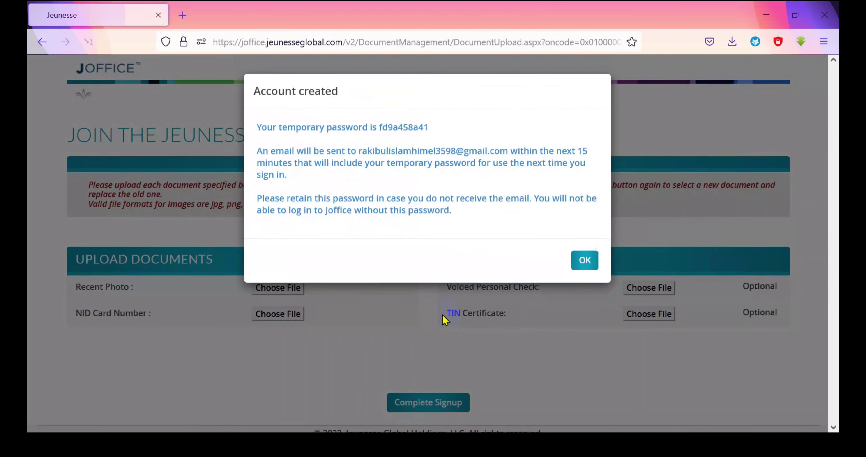
Copy the temporary password from the Account created notice, then dismiss it with OK
left_click_drag(379, 127, 433, 127)
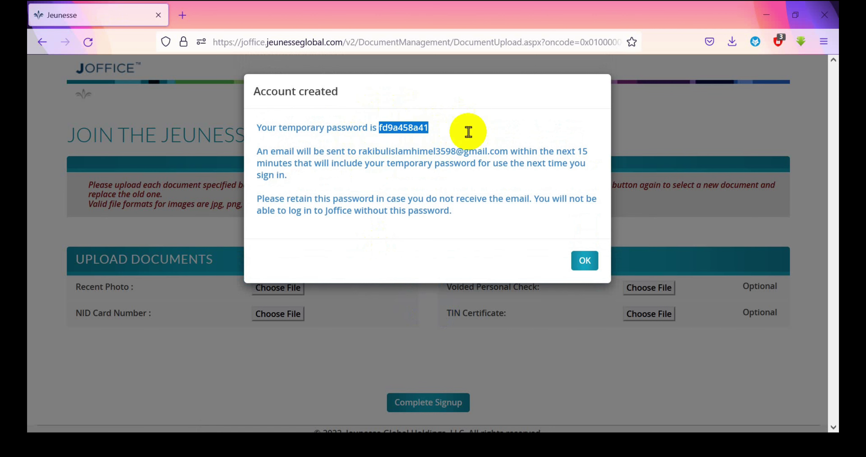
left_click(586, 261)
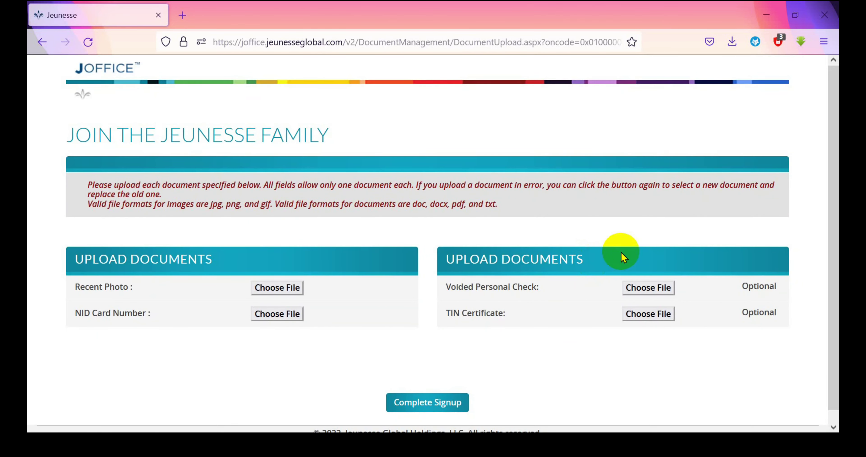
Upload index.jpg from the Desktop as the Recent Photo
left_click(276, 287)
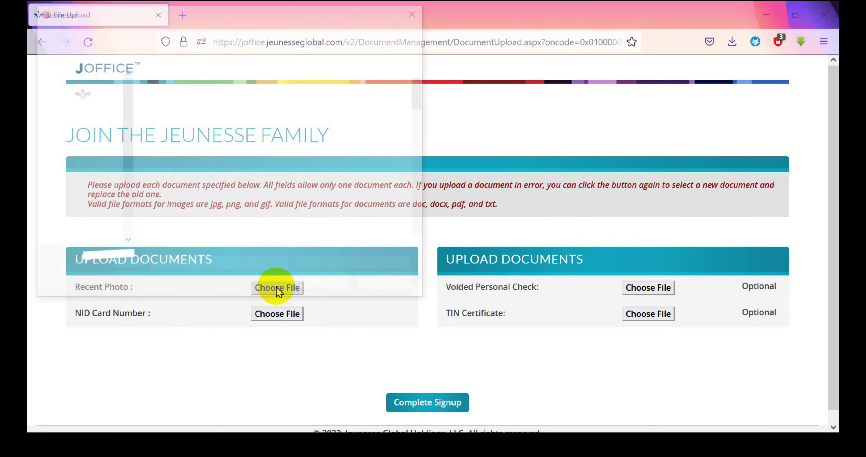
scroll(314, 188, "down", 5)
scroll(316, 189, "down", 2)
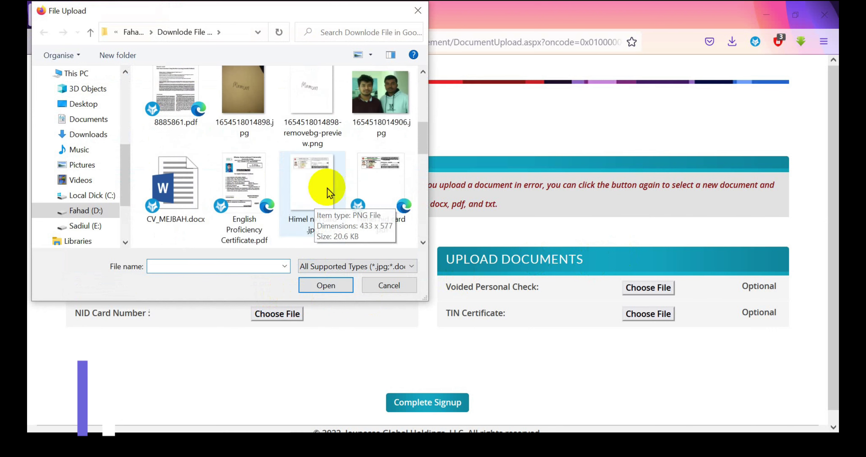
left_click(84, 103)
left_click(380, 190)
left_click(325, 286)
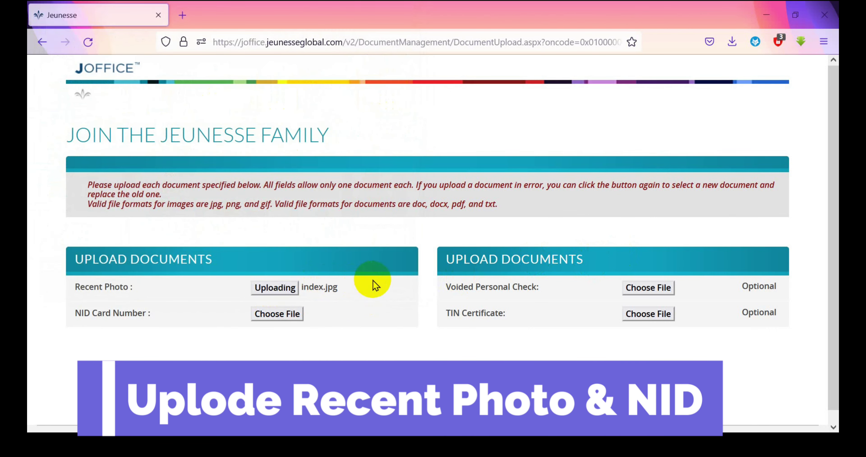
Attach the NID card image, click Complete Signup, and return to the dashboard
left_click(279, 315)
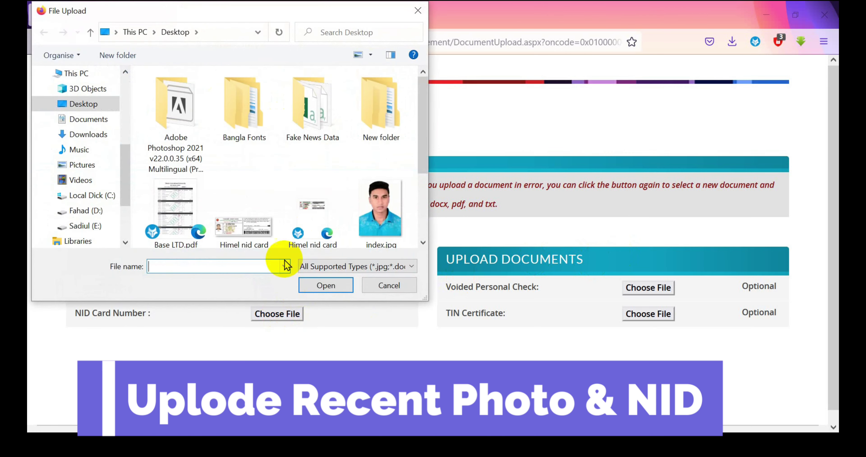
left_click(244, 208)
left_click(326, 285)
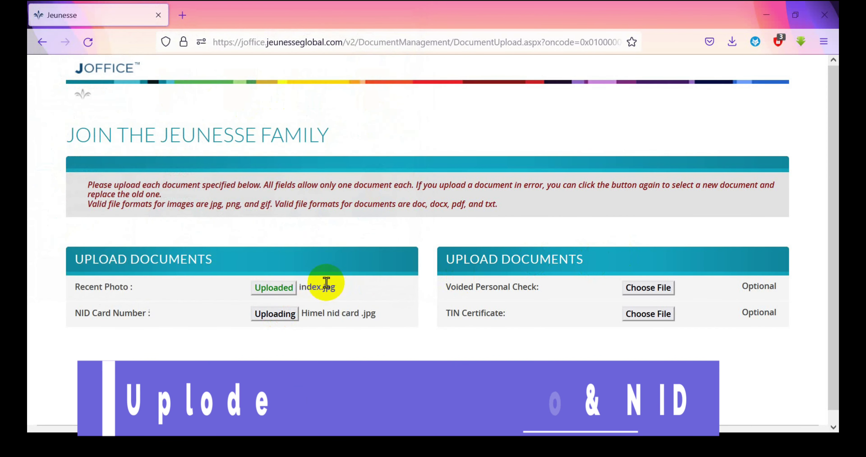
scroll(421, 276, "down", 1)
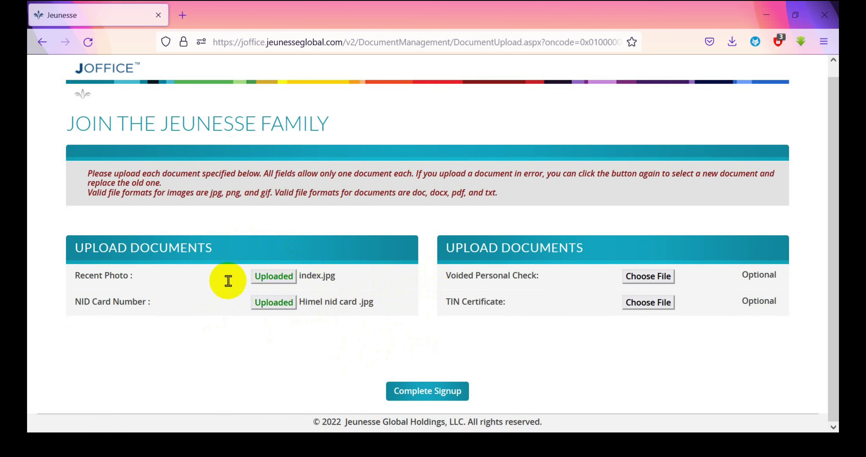
left_click(417, 392)
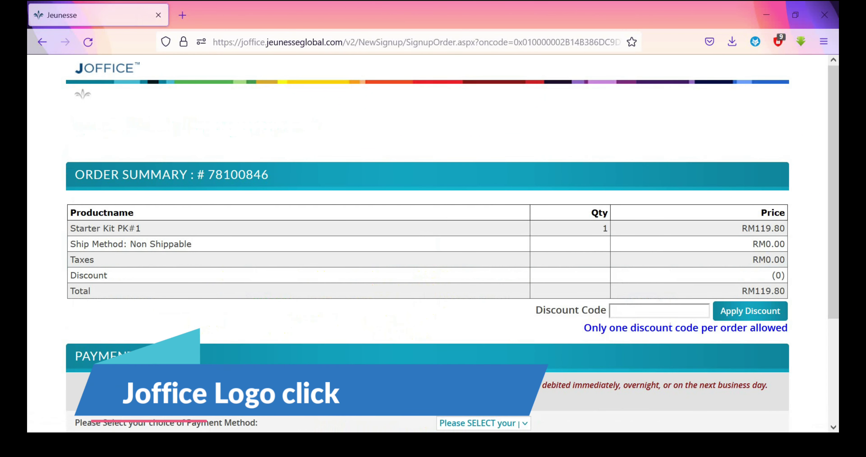
left_click(107, 68)
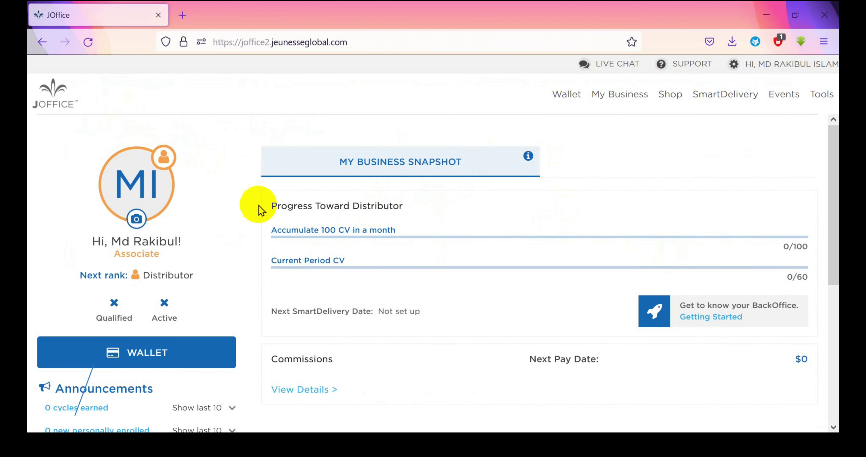
Load index.jpg as the profile photo, zoom out fully, centre the face, and upload it
left_click(136, 219)
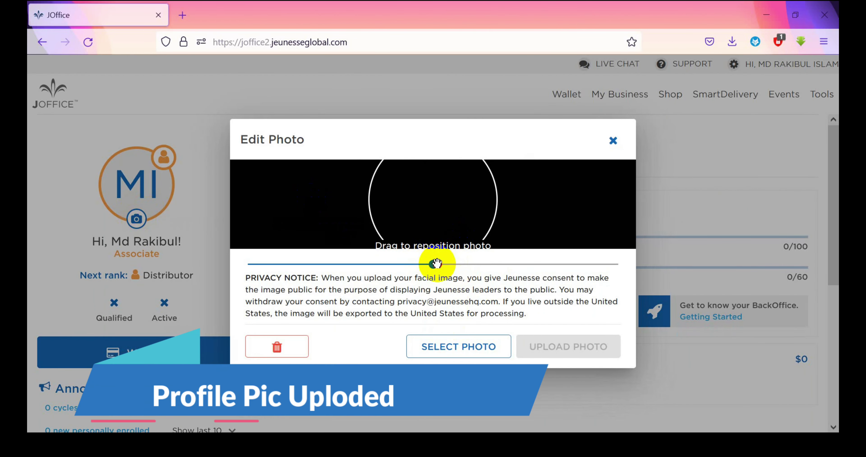
left_click_drag(436, 264, 249, 264)
left_click(437, 351)
left_click(245, 202)
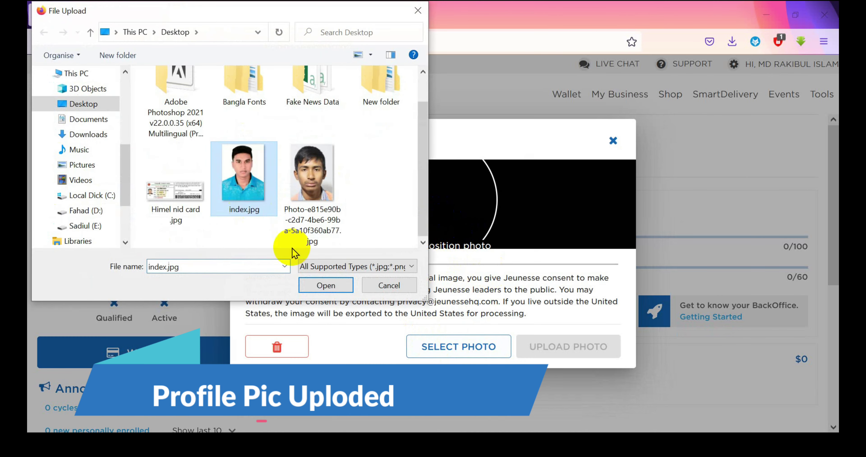
left_click(324, 284)
left_click_drag(410, 264, 245, 264)
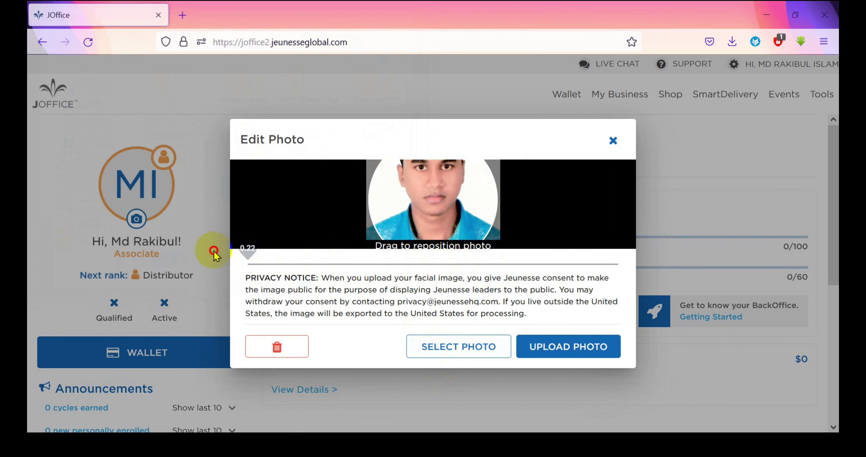
left_click_drag(478, 225, 457, 203)
left_click(565, 349)
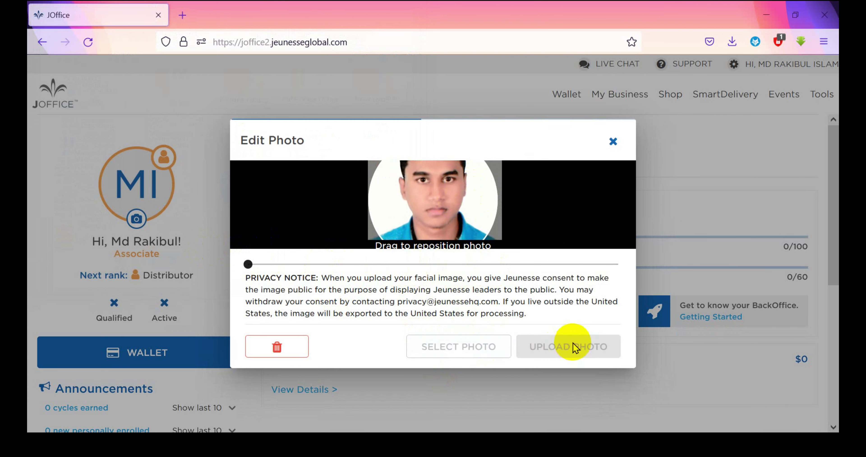